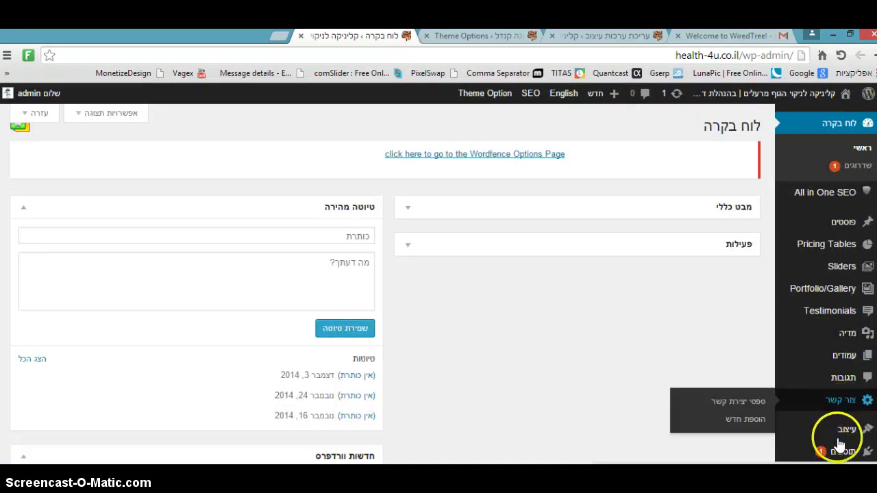
# Open the WordPress menu editor (תפריטים) and look through the item structure of the תפריט סיידבאר menu
pyautogui.moveTo(842, 435)
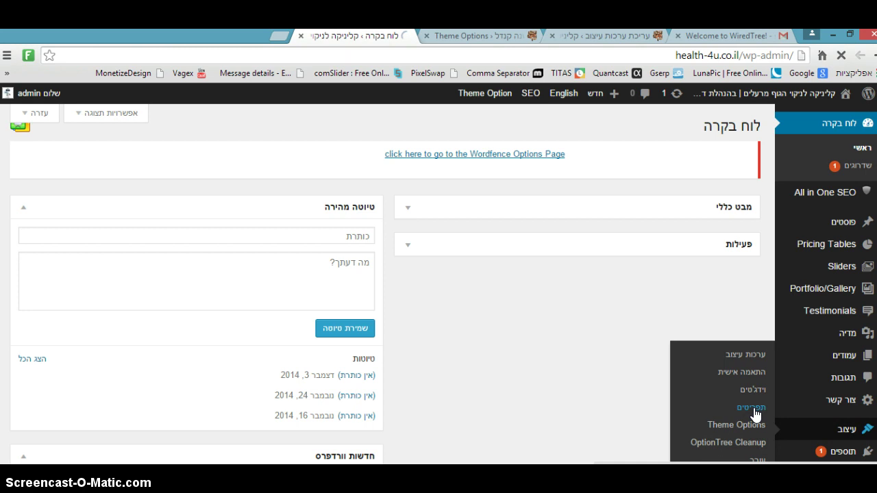
pyautogui.click(752, 408)
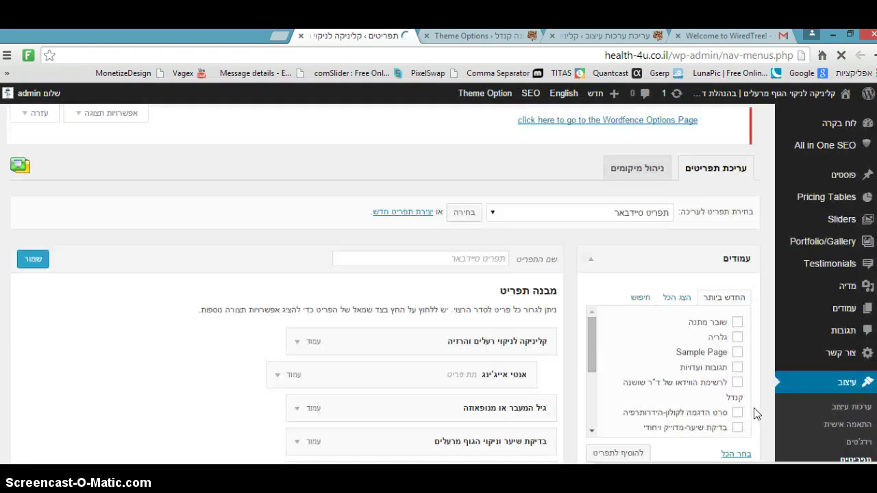
pyautogui.scroll(-2, 505, 241)
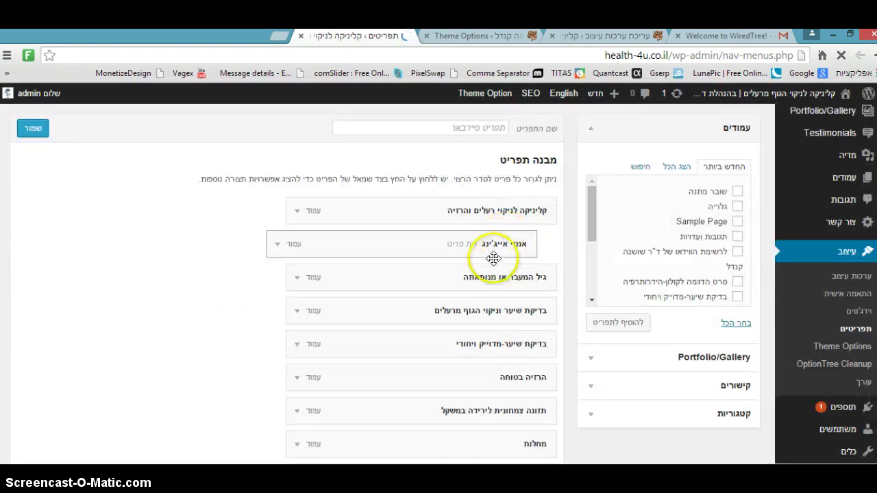
pyautogui.scroll(-3, 496, 256)
pyautogui.scroll(5, 513, 235)
pyautogui.moveTo(520, 309)
pyautogui.mouseDown()
pyautogui.moveTo(532, 317)
pyautogui.moveTo(490, 284)
pyautogui.moveTo(503, 307)
pyautogui.moveTo(504, 286)
pyautogui.moveTo(536, 310)
pyautogui.mouseUp()
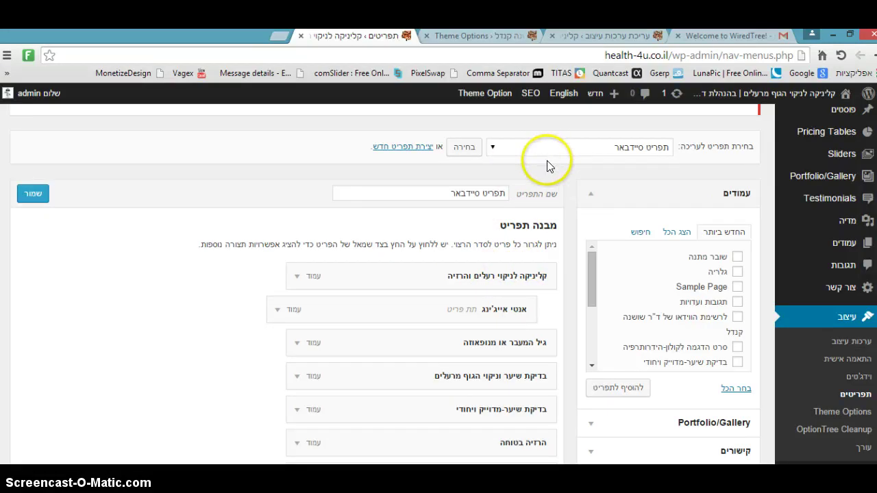
# Open the live site in a new browser tab and examine its main navigation bar
pyautogui.moveTo(844, 95)
pyautogui.rightClick(831, 116)
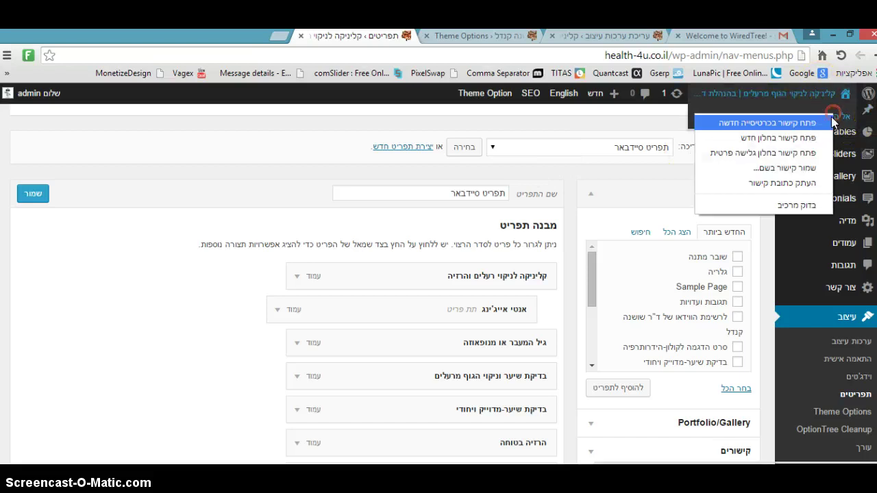
pyautogui.click(808, 124)
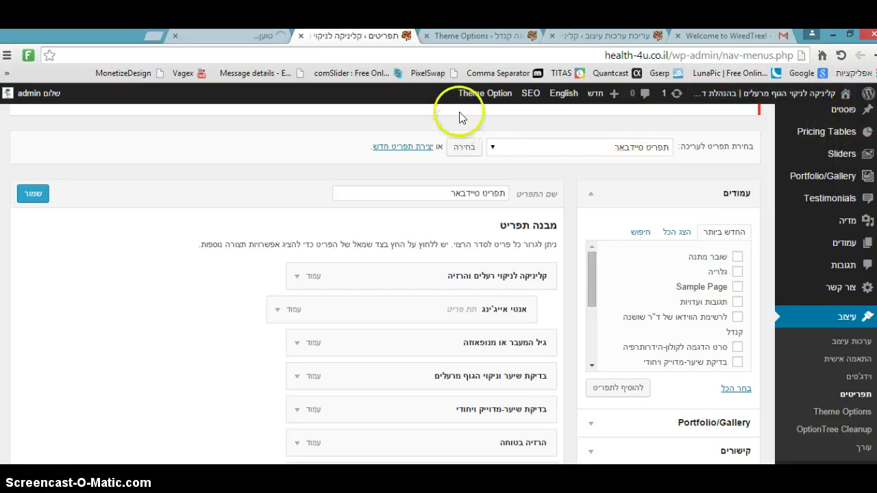
pyautogui.click(264, 30)
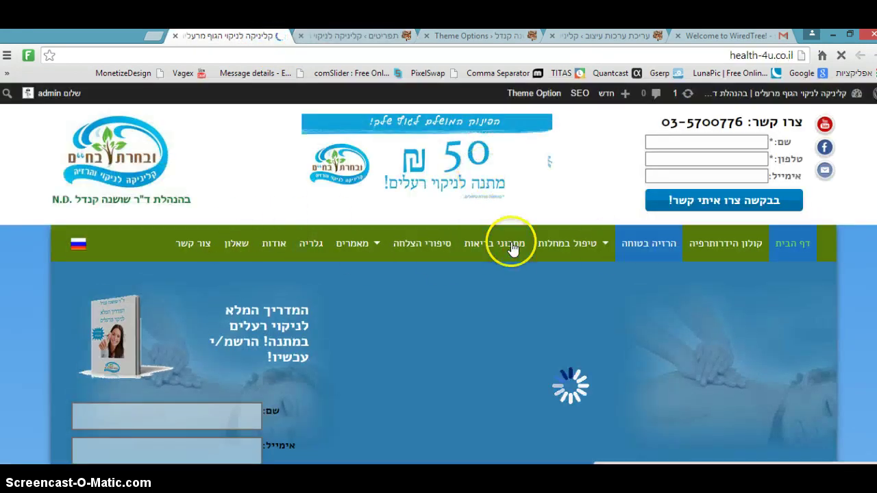
# Load the top mamu (Header menu, Footer menu) menu in the menu editor and compare its items with the live site's navigation bar
pyautogui.click(358, 34)
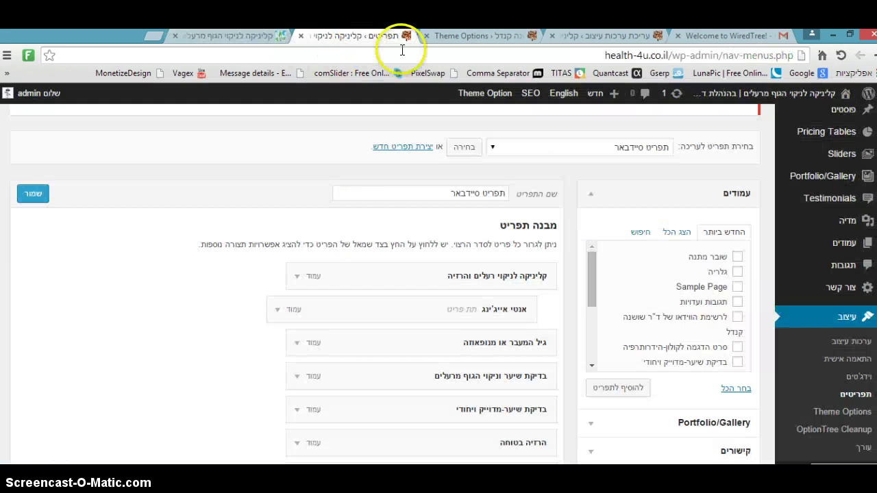
pyautogui.click(518, 148)
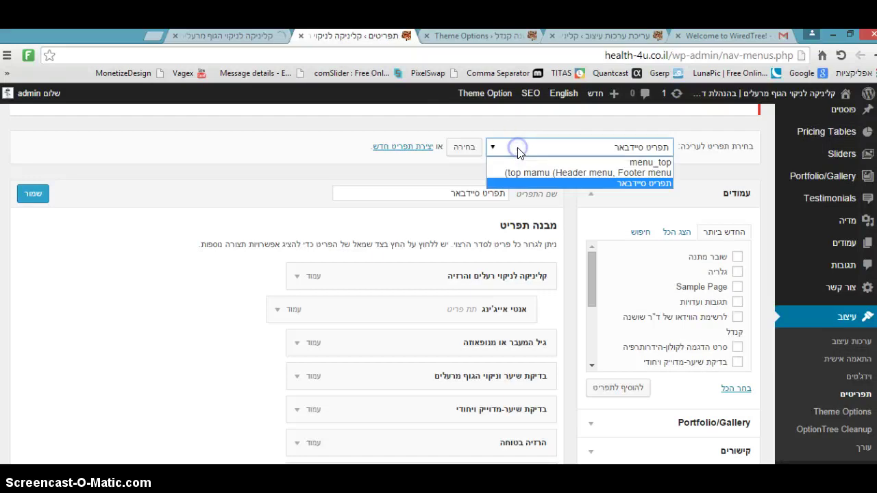
pyautogui.click(590, 173)
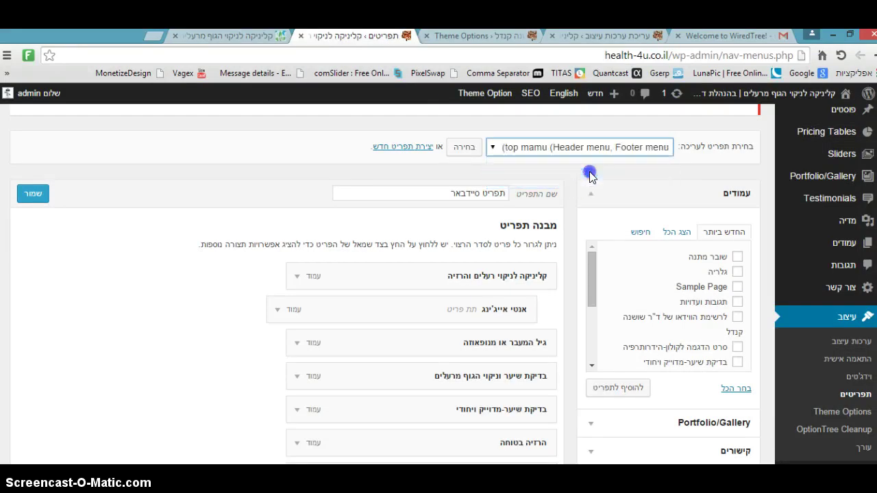
pyautogui.click(470, 152)
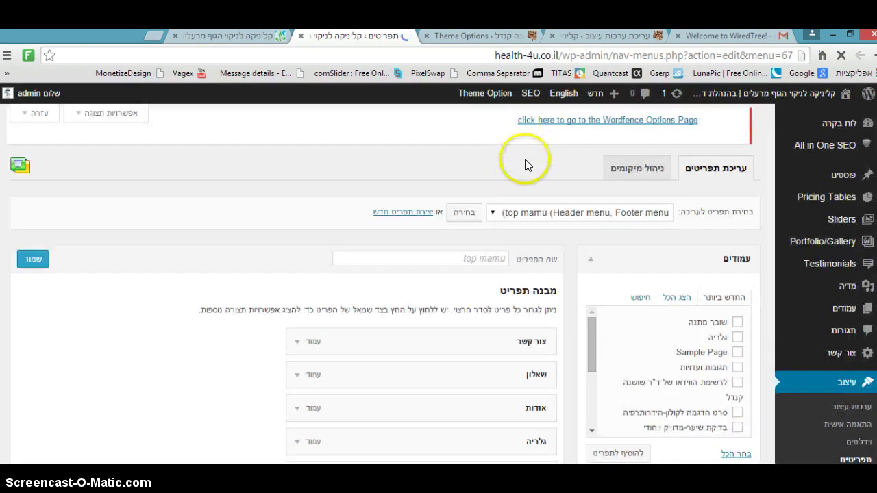
pyautogui.scroll(-5, 498, 327)
pyautogui.scroll(3, 505, 309)
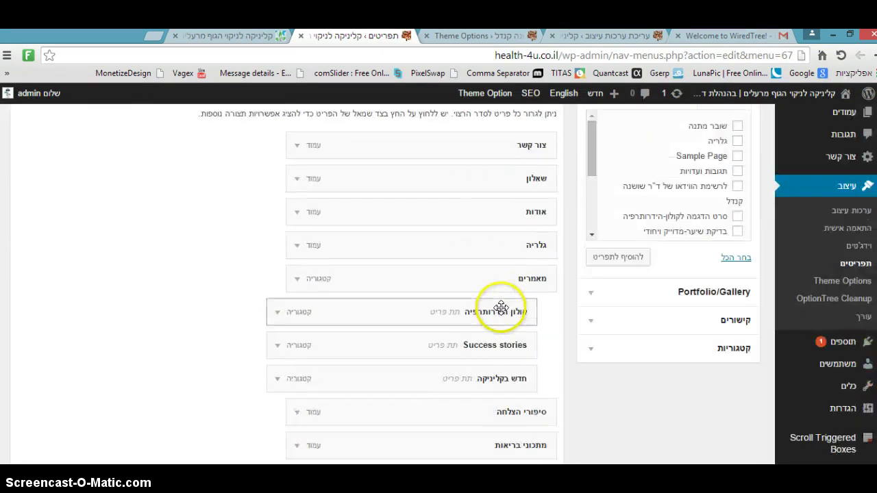
pyautogui.scroll(2, 501, 308)
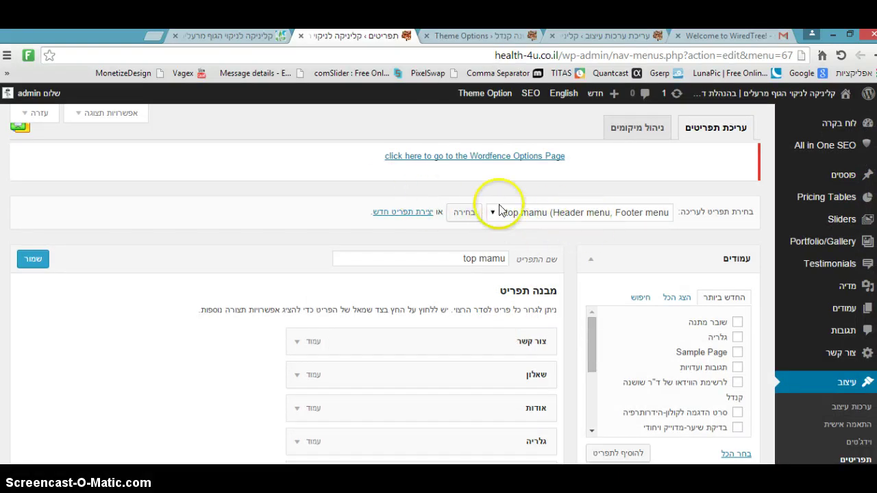
pyautogui.click(226, 34)
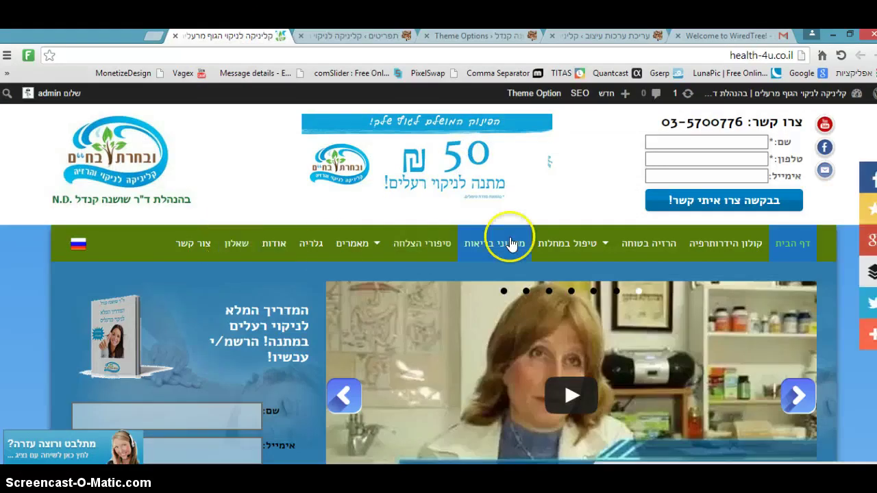
# Load the תפריט סיידבאר menu in the menu editor and review its full list of items
pyautogui.click(377, 35)
pyautogui.click(508, 212)
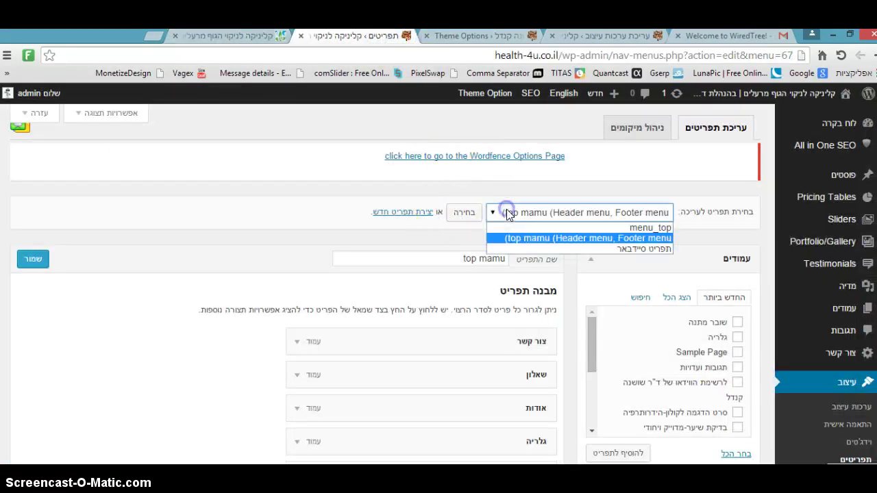
pyautogui.click(629, 248)
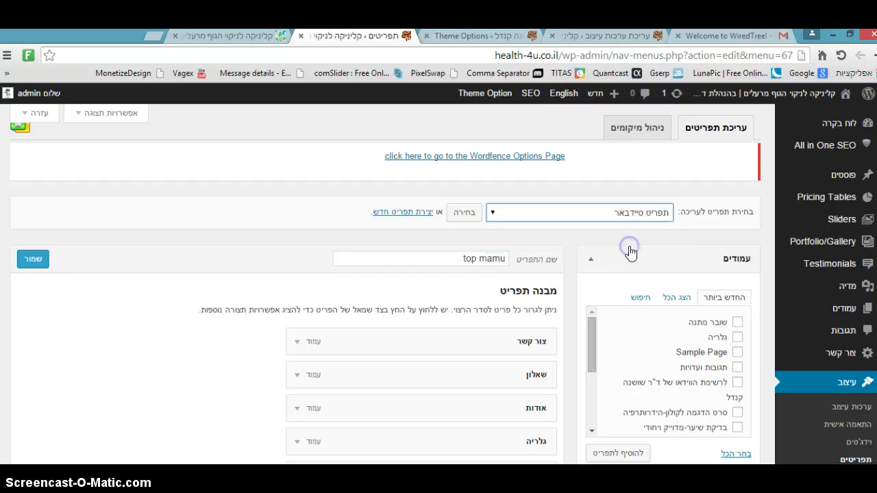
pyautogui.click(468, 214)
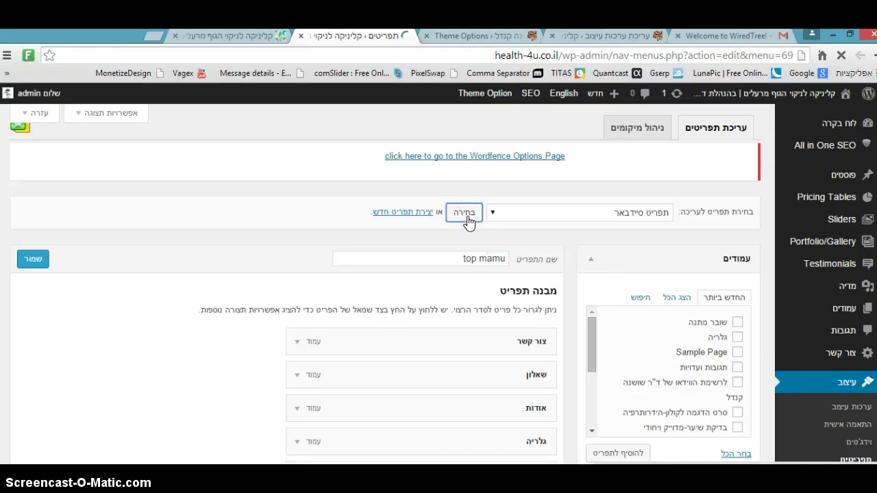
pyautogui.scroll(-2, 452, 276)
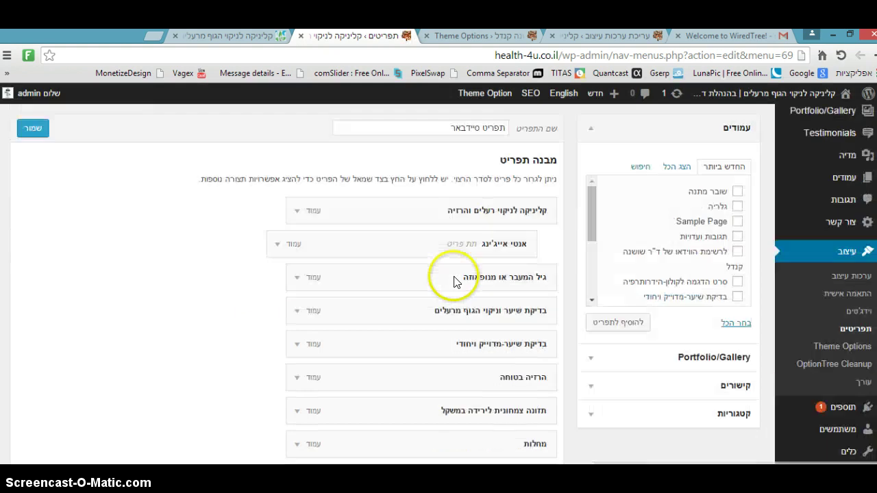
pyautogui.scroll(-5, 470, 282)
pyautogui.scroll(-3, 468, 278)
pyautogui.scroll(7, 468, 278)
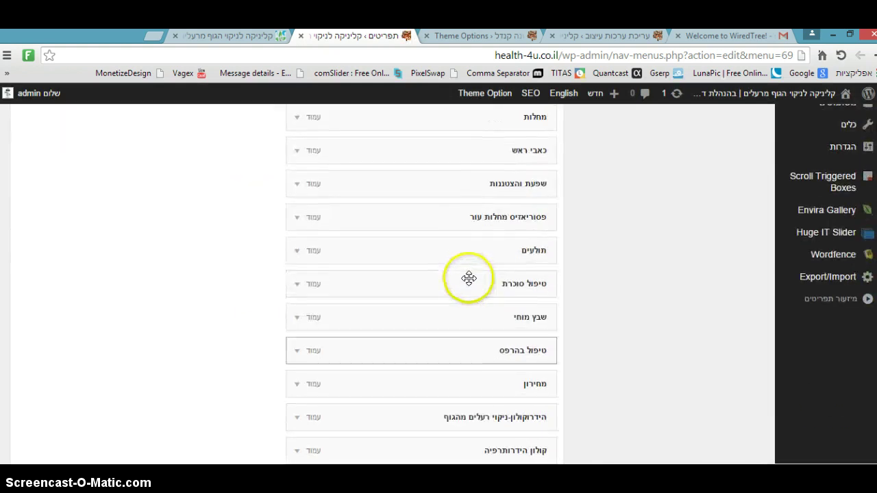
# Open the הרזיה בטוחה page on the live site and examine the menu links in its sidebar
pyautogui.click(275, 39)
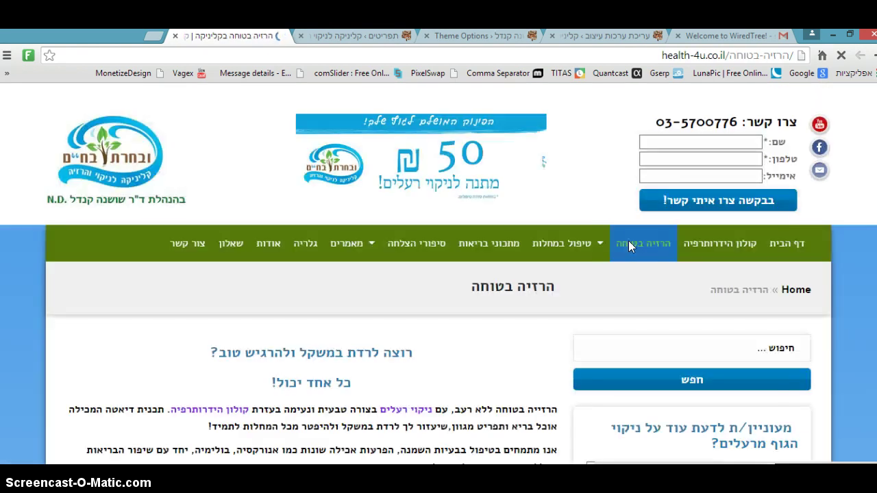
pyautogui.click(624, 249)
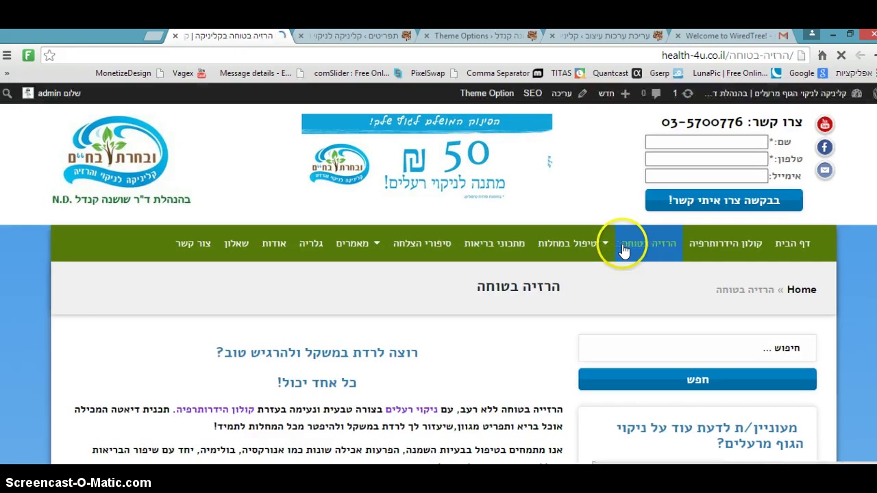
pyautogui.scroll(-1, 621, 252)
pyautogui.scroll(-15, 616, 255)
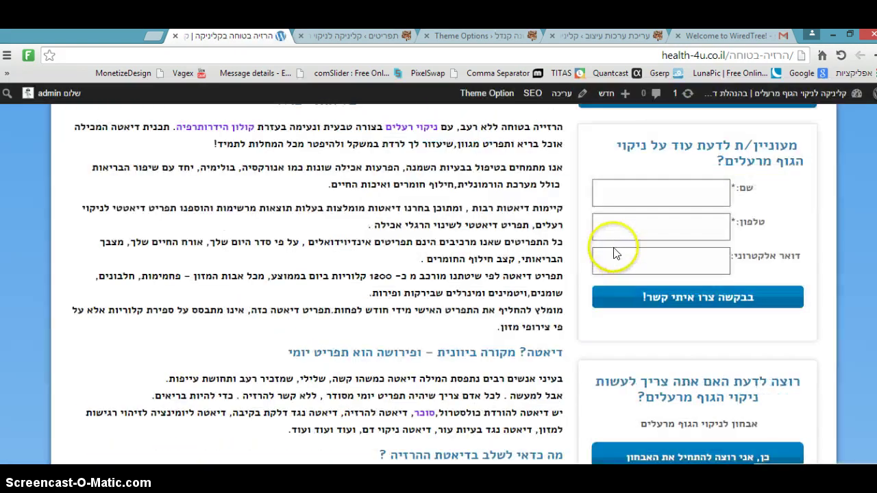
pyautogui.scroll(-1, 772, 266)
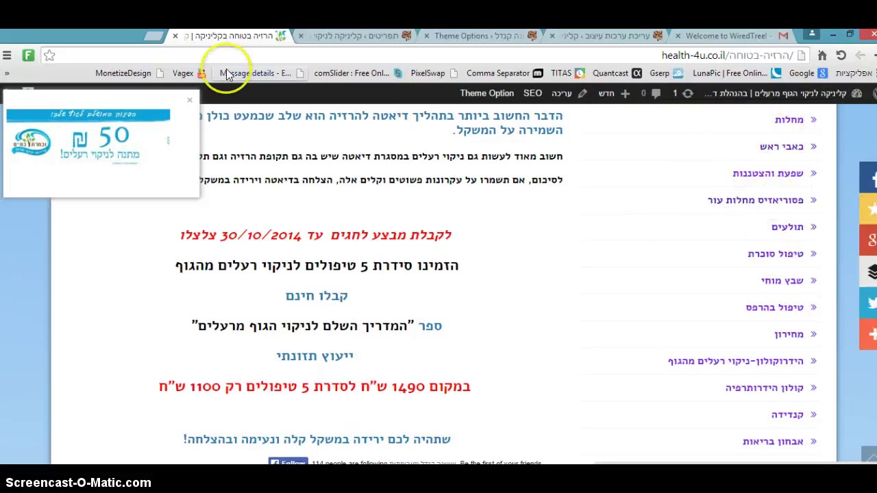
# Return to the menu editor and load the top mamu (Header menu, Footer menu) menu for editing
pyautogui.click(372, 34)
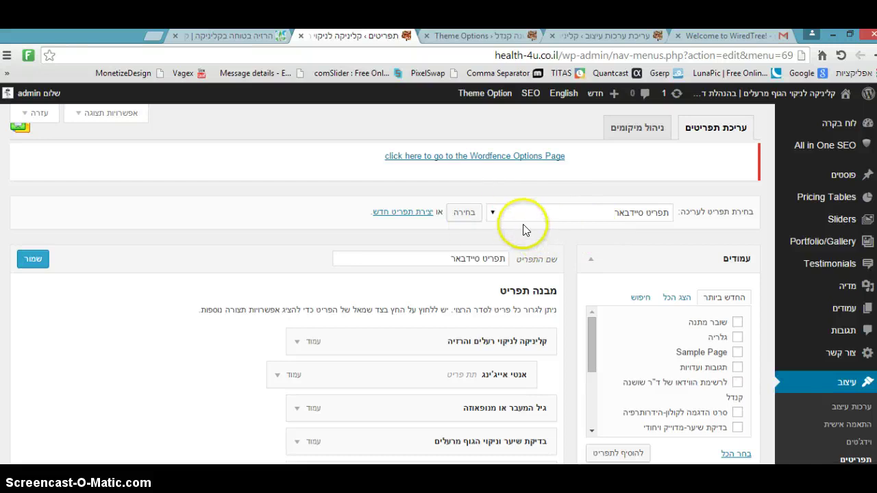
pyautogui.scroll(-2, 480, 331)
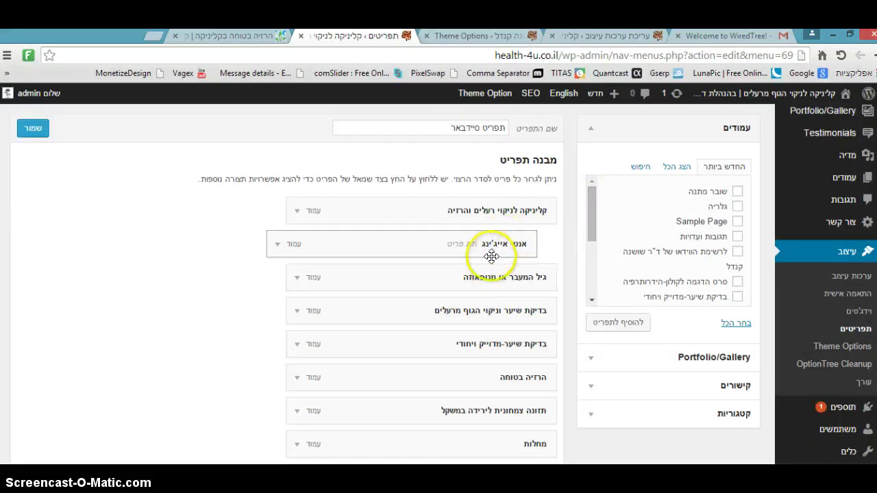
pyautogui.scroll(2, 493, 254)
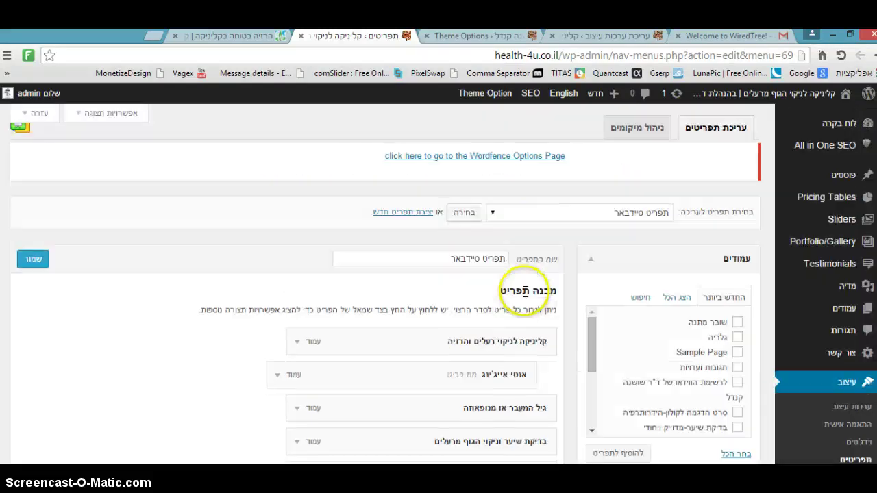
pyautogui.click(567, 211)
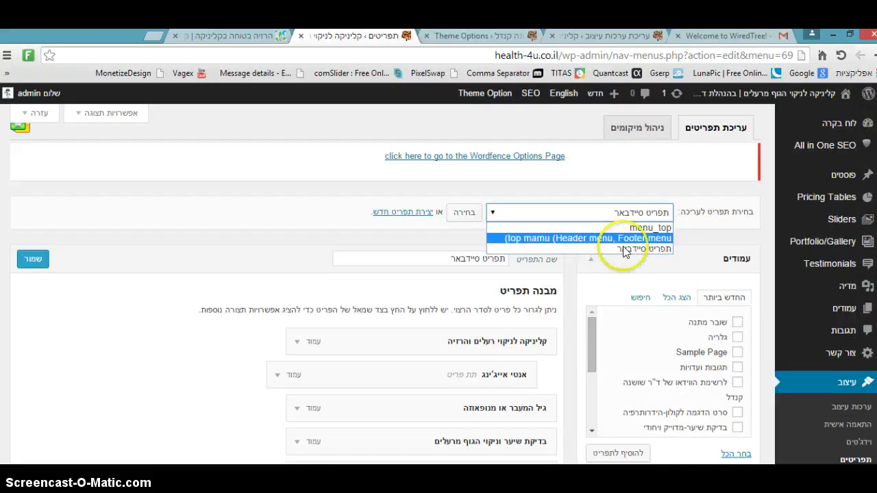
pyautogui.click(451, 235)
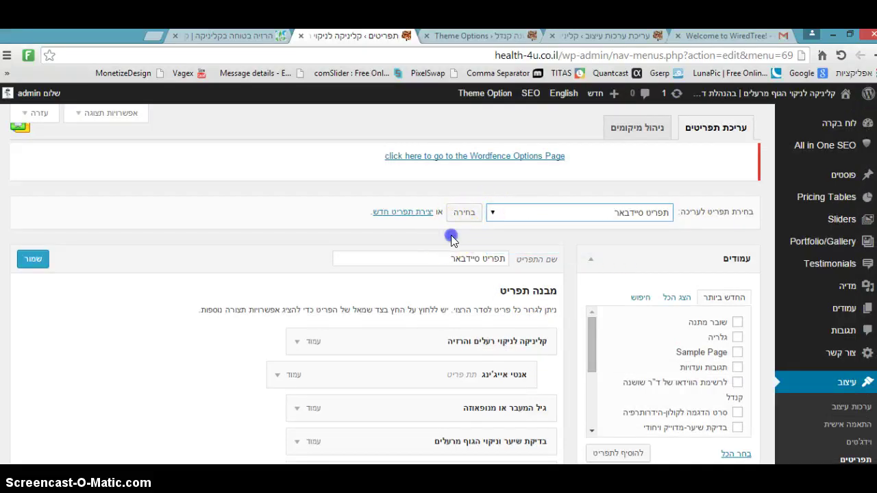
pyautogui.click(494, 218)
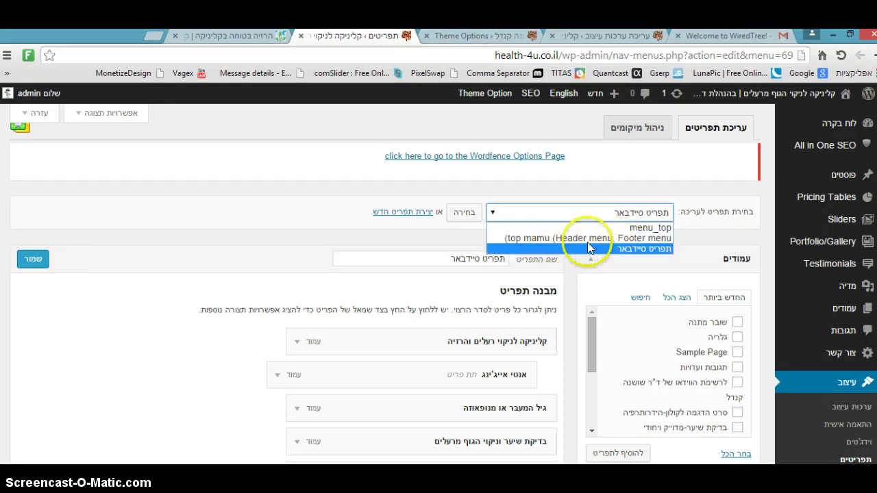
pyautogui.click(550, 239)
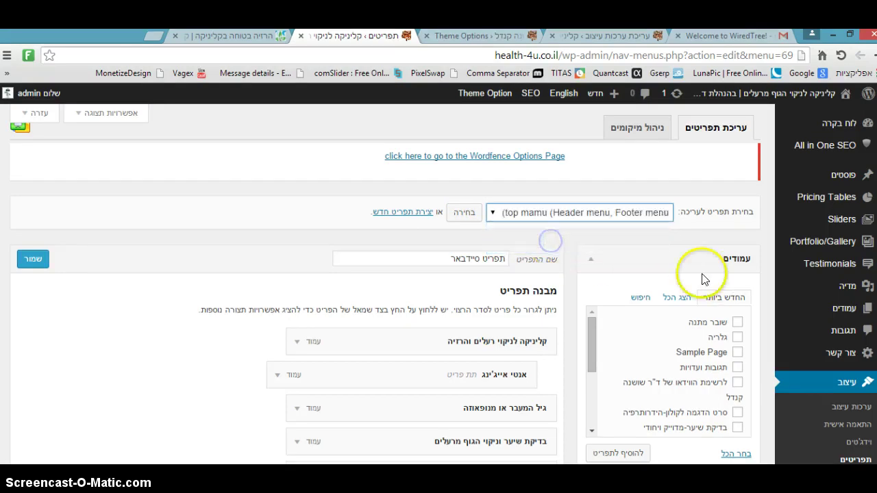
pyautogui.click(463, 214)
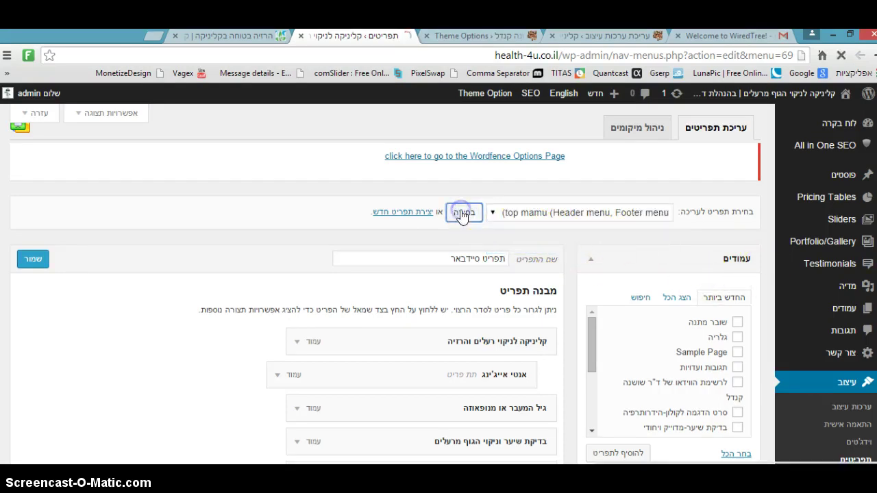
# Check the navigation bar on the live הרזיה בטוחה page against the top mamu structure and the available pages in the menu editor
pyautogui.click(235, 35)
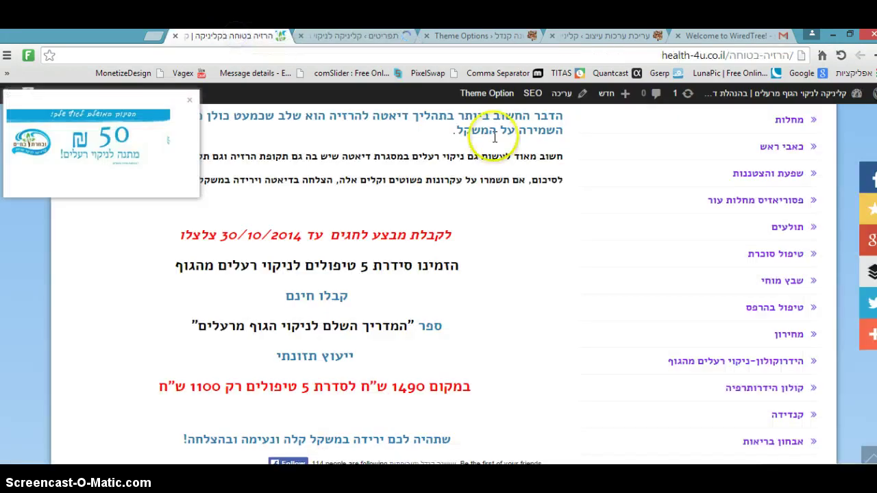
pyautogui.scroll(15, 494, 137)
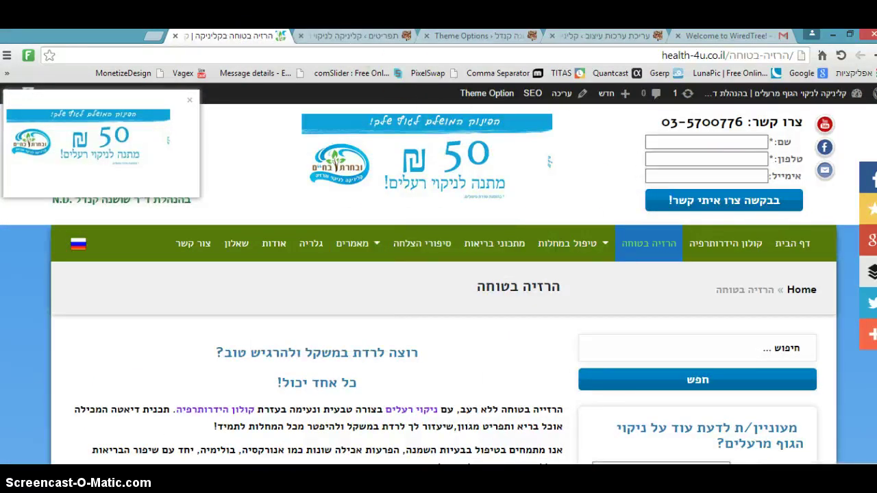
pyautogui.click(353, 37)
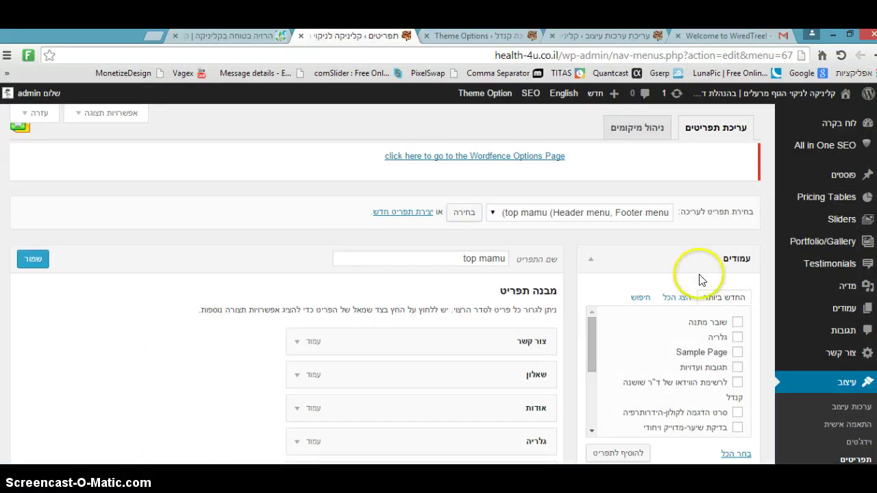
pyautogui.scroll(-2, 610, 270)
pyautogui.scroll(1, 501, 250)
pyautogui.scroll(-2, 501, 250)
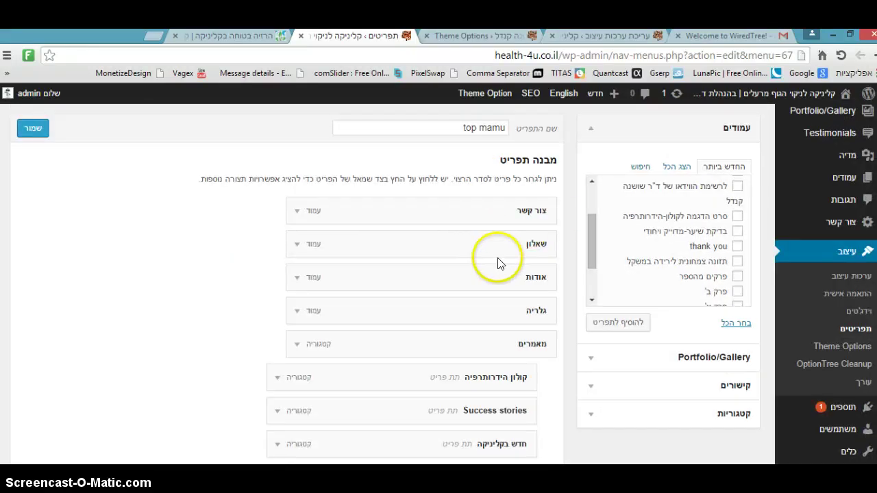
# Review the top mamu menu structure, from the צור קשר item down to the sub-items of מאמרים and טיפול במחלות
pyautogui.scroll(-2, 495, 254)
pyautogui.scroll(-2, 490, 281)
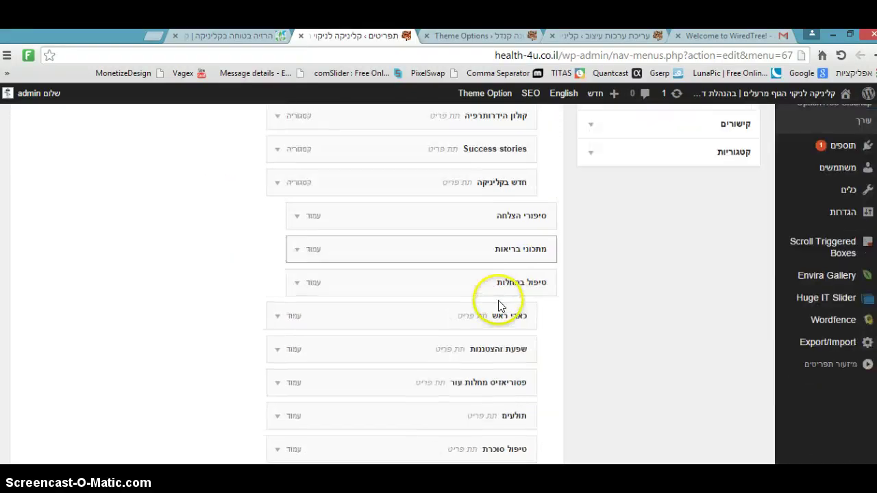
pyautogui.scroll(4, 497, 246)
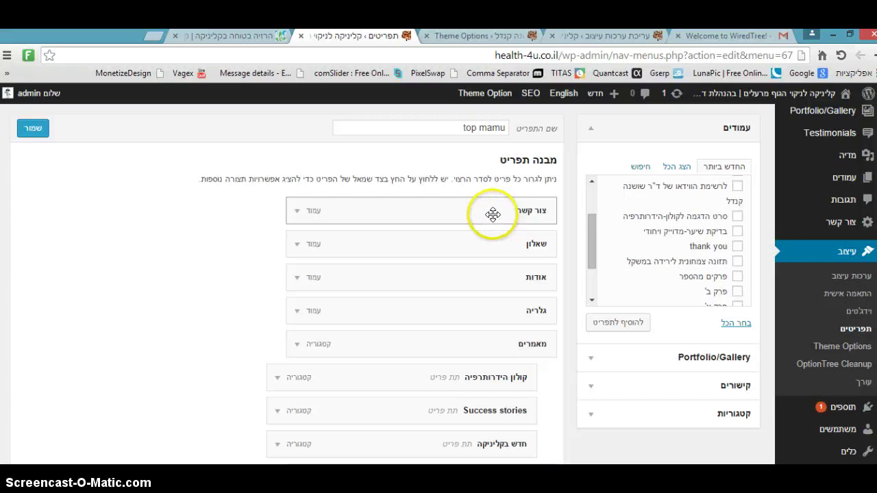
pyautogui.moveTo(493, 214)
pyautogui.mouseDown()
pyautogui.moveTo(494, 252)
pyautogui.moveTo(499, 196)
pyautogui.moveTo(504, 283)
pyautogui.moveTo(498, 202)
pyautogui.moveTo(497, 218)
pyautogui.mouseUp()
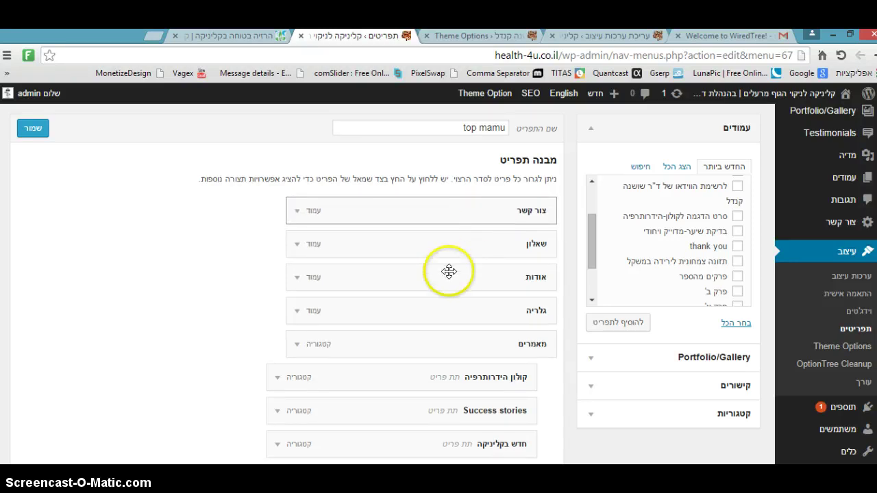
pyautogui.scroll(-2, 498, 241)
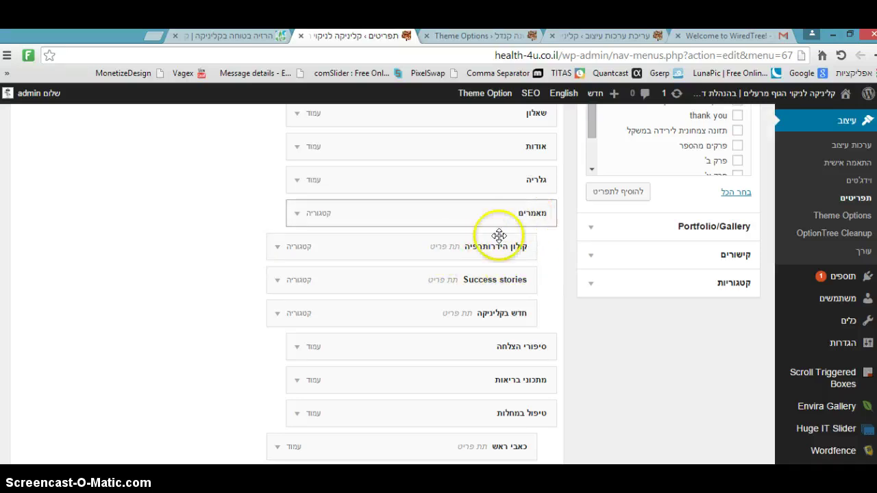
# Compare the טיפול במחלות and מאמרים dropdowns on the live site with their nested sub-items in the menu editor
pyautogui.click(277, 36)
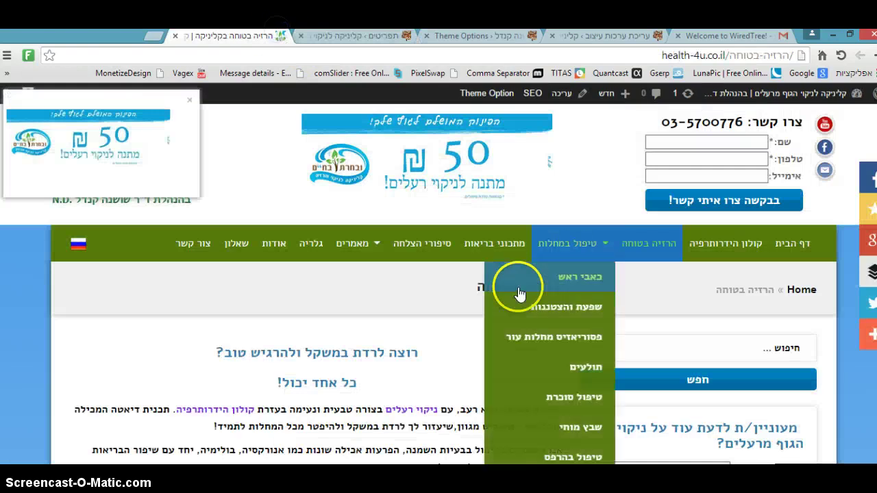
pyautogui.moveTo(372, 252)
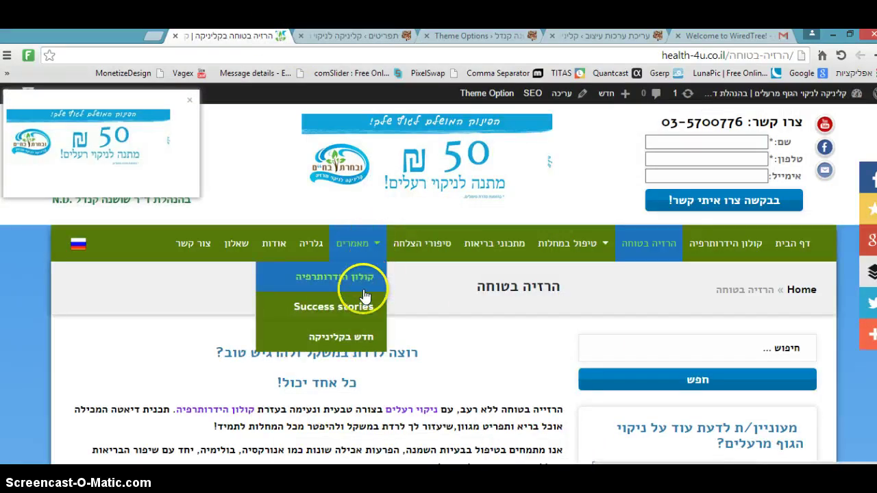
pyautogui.click(372, 34)
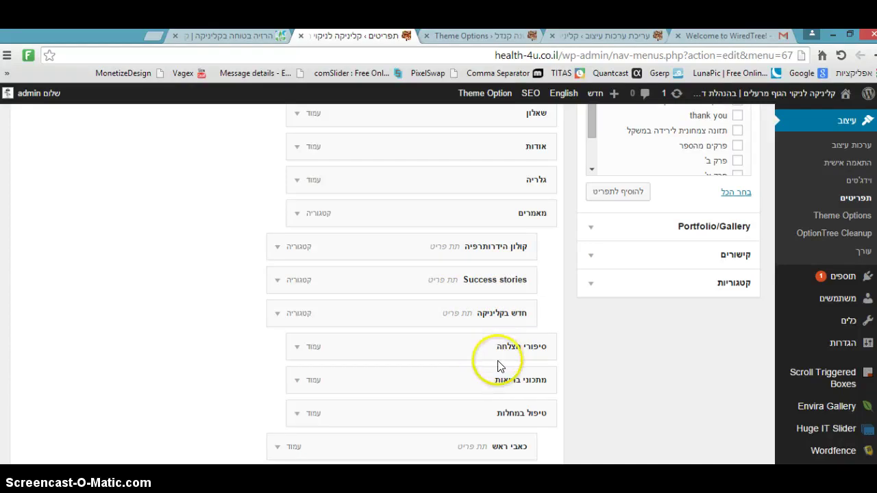
pyautogui.moveTo(489, 251); pyautogui.dragTo(517, 252)
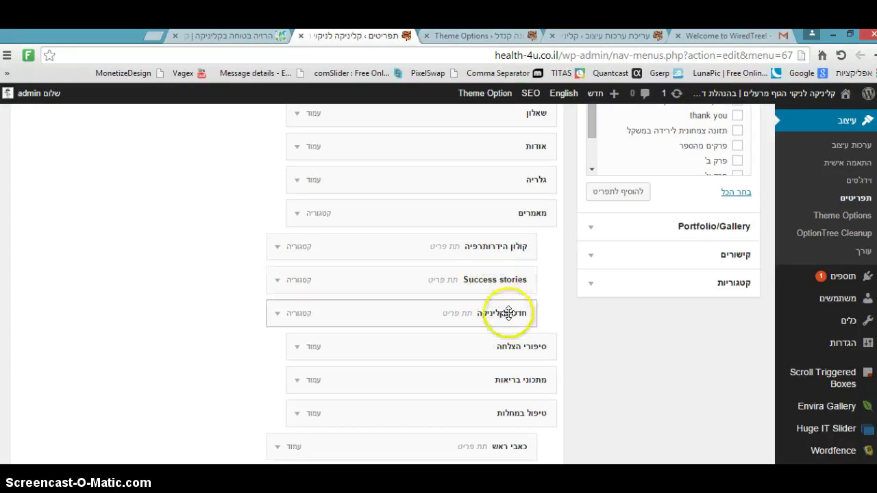
pyautogui.scroll(-2, 516, 370)
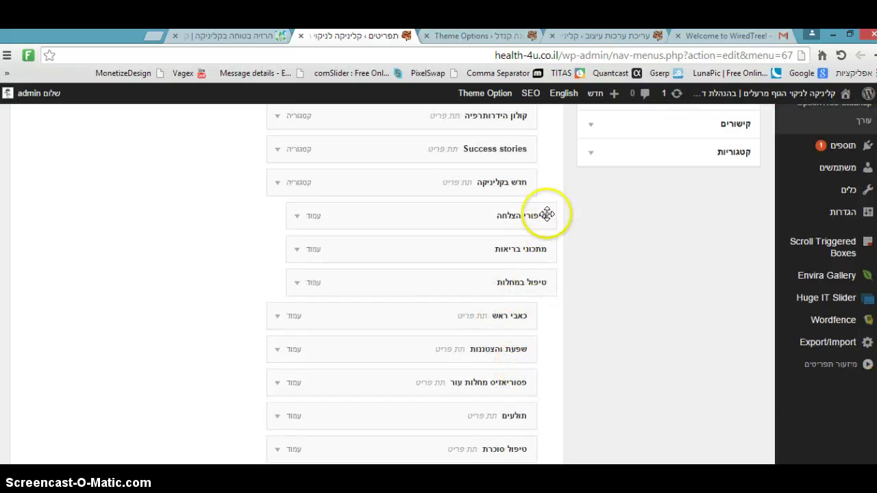
pyautogui.scroll(1, 536, 276)
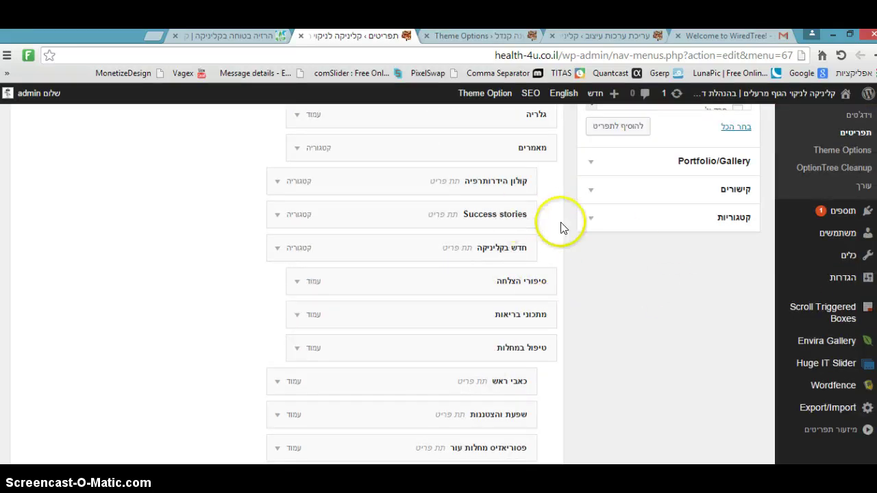
# Add the קולון הידרותרפיה category to the top mamu menu and locate it at the end of the structure
pyautogui.click(591, 220)
pyautogui.scroll(2, 592, 236)
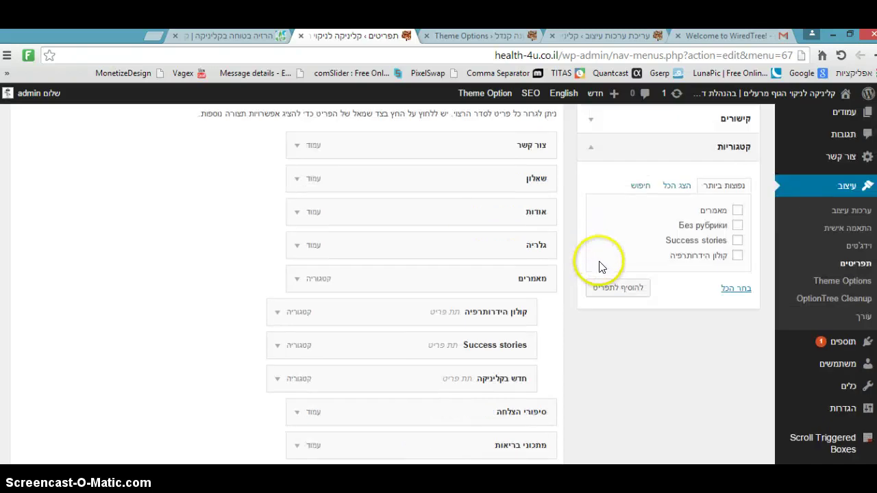
pyautogui.scroll(1, 613, 271)
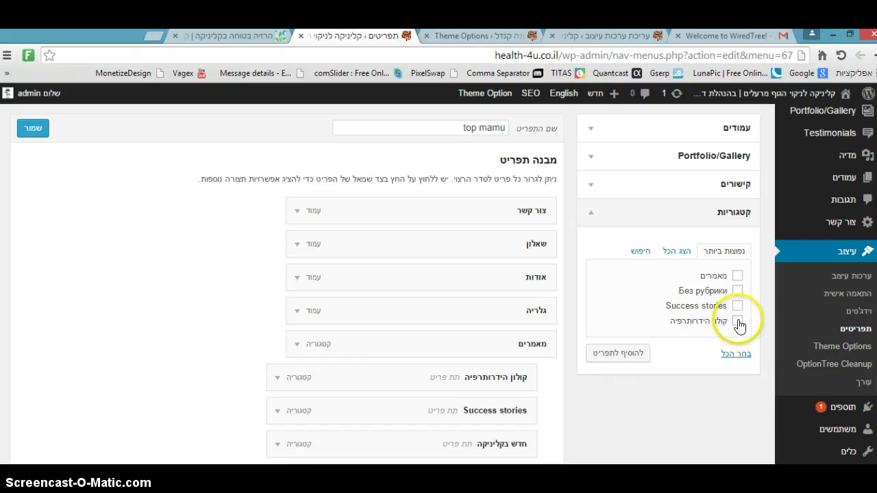
pyautogui.click(608, 358)
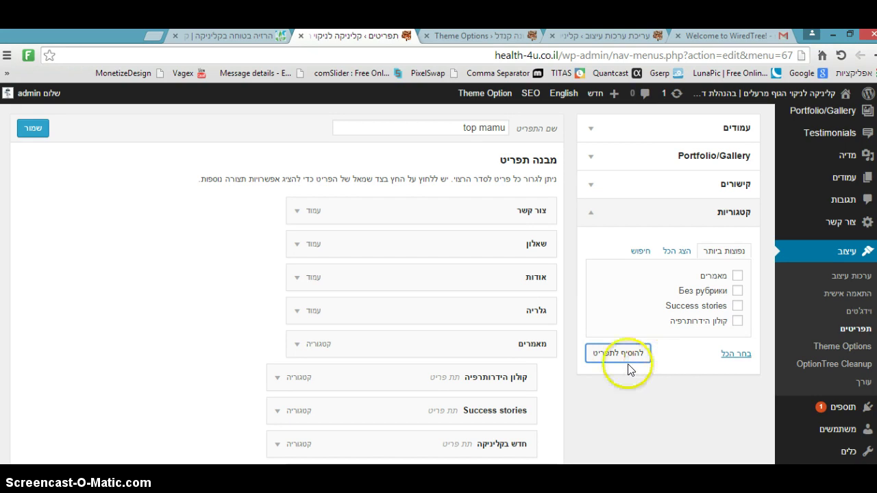
pyautogui.scroll(-10, 394, 336)
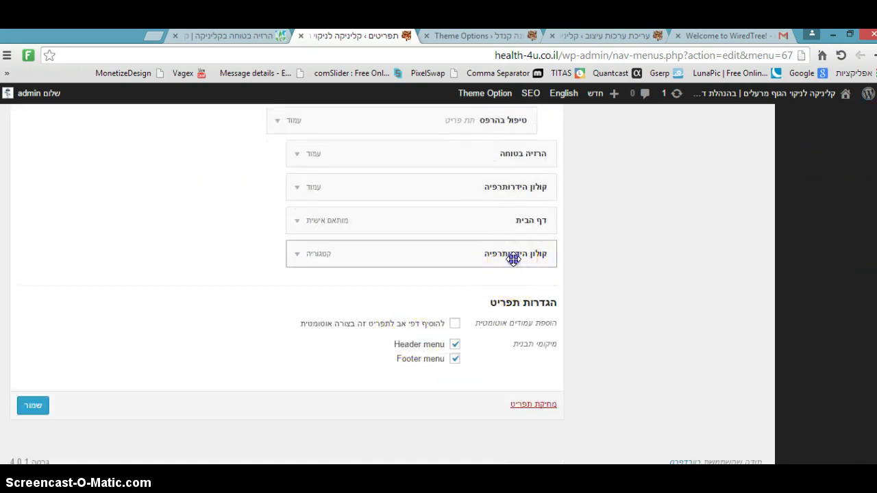
# Move the added קולון הידרותרפיה category item directly below חדש בקליניקה and nest it as a sub-item of מאמרים
pyautogui.moveTo(513, 258); pyautogui.dragTo(475, 92)
pyautogui.moveTo(497, 91); pyautogui.dragTo(566, 233)
pyautogui.click(548, 226)
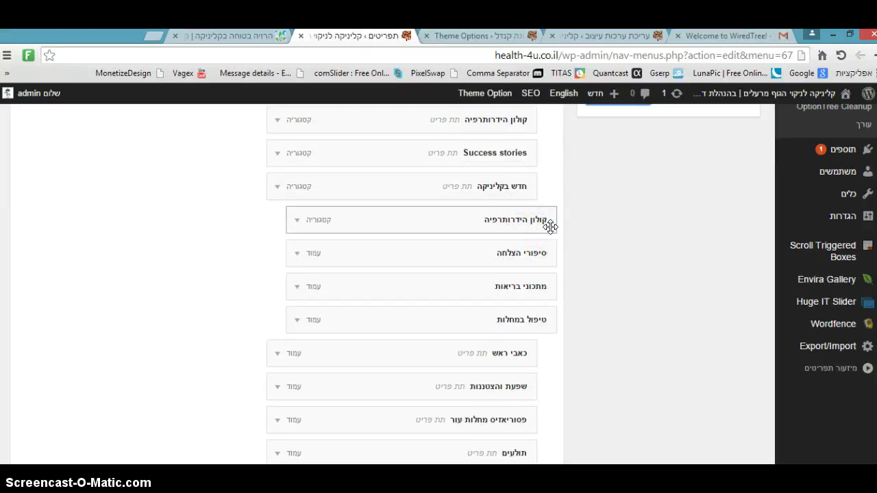
pyautogui.click(534, 218)
pyautogui.moveTo(525, 216); pyautogui.dragTo(489, 219)
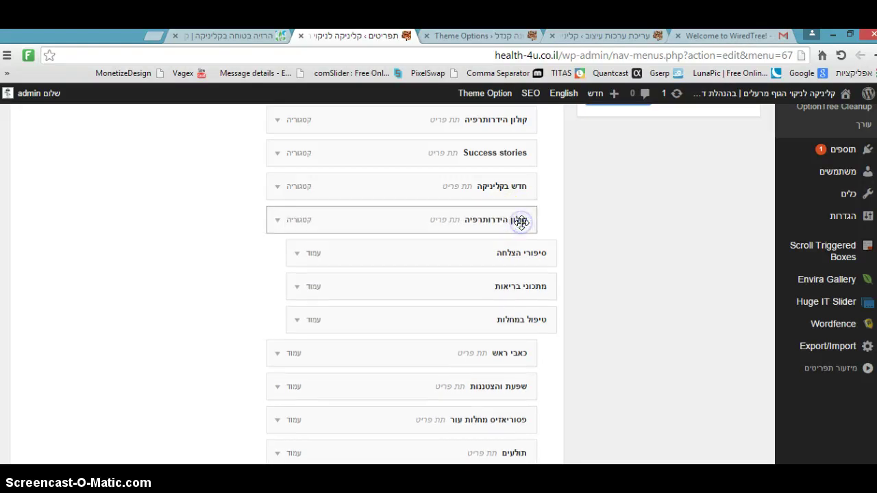
pyautogui.click(538, 137)
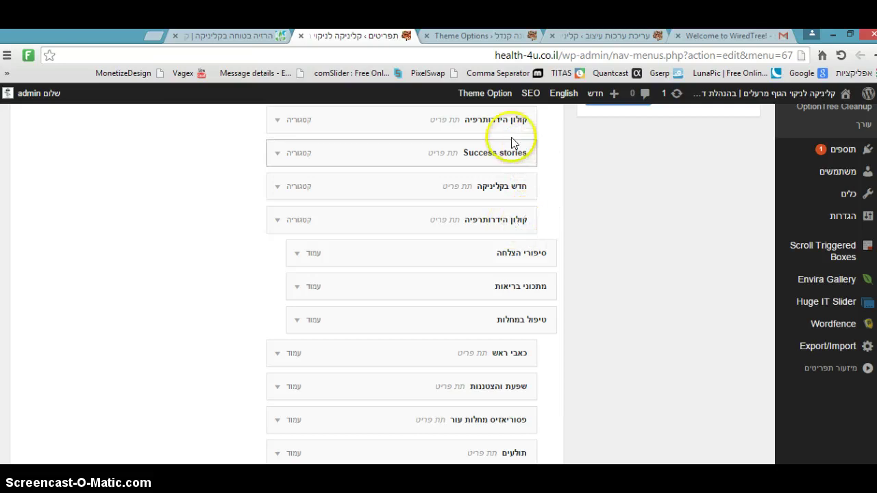
# Indent the added קולון הידרותרפיה item one level deeper beneath חדש בקליניקה and return it to the מאמרים sub-item level
pyautogui.moveTo(500, 218); pyautogui.dragTo(484, 218)
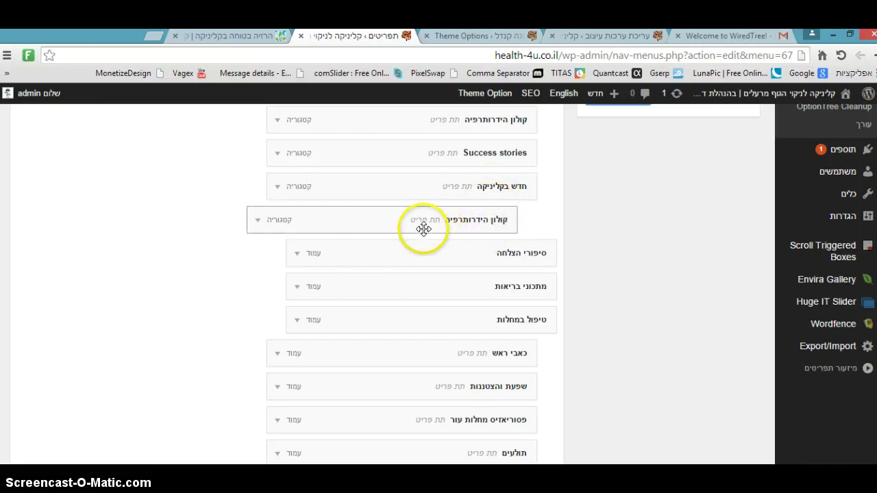
pyautogui.moveTo(426, 222); pyautogui.dragTo(447, 222)
pyautogui.scroll(2, 528, 230)
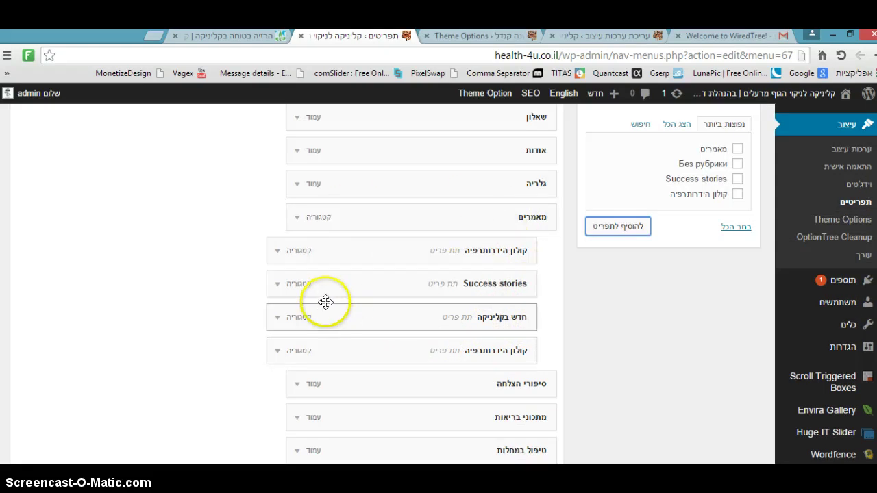
# Open the settings of the added קולון הידרותרפיה item below חדש בקליניקה and remove it from the menu
pyautogui.click(277, 351)
pyautogui.scroll(-2, 311, 361)
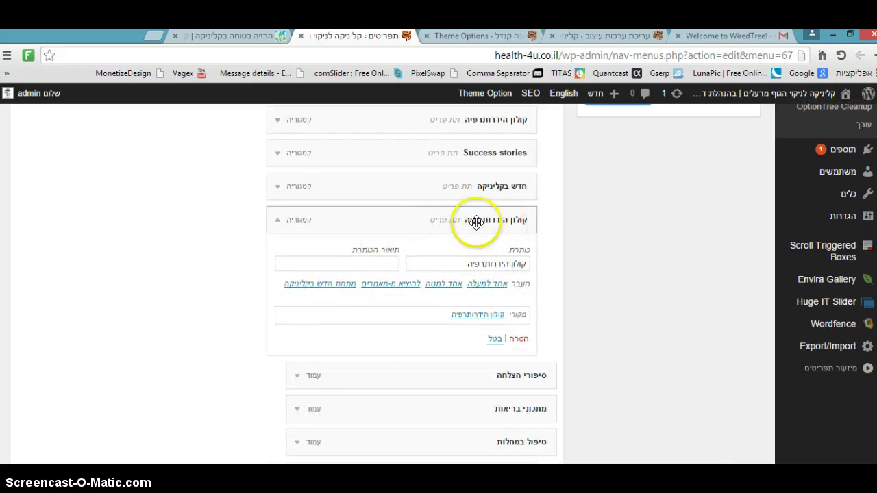
pyautogui.click(521, 340)
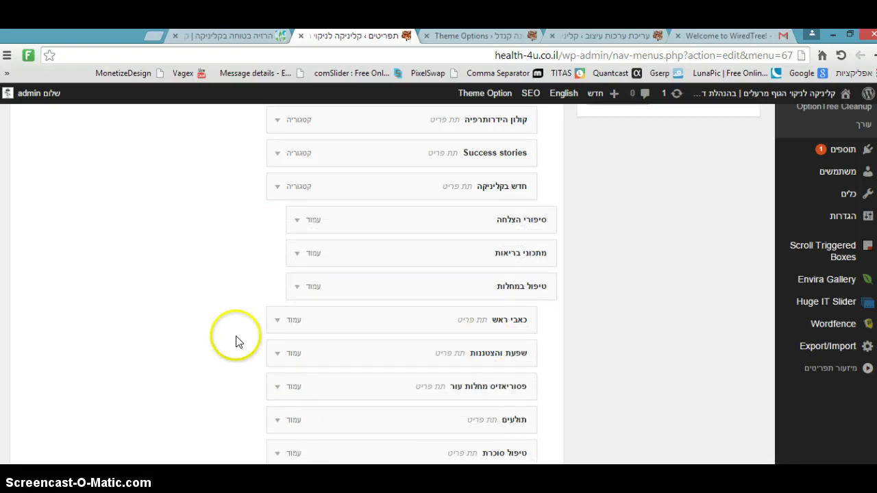
# Show all pages available for the menu, select Sample Page and גלריה, and clear both selections without adding them
pyautogui.scroll(10, 266, 346)
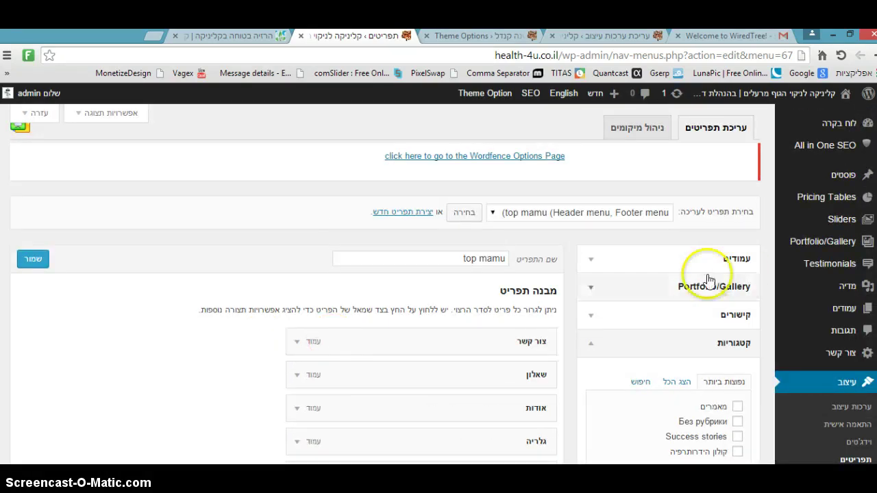
pyautogui.click(592, 265)
pyautogui.scroll(-1, 690, 300)
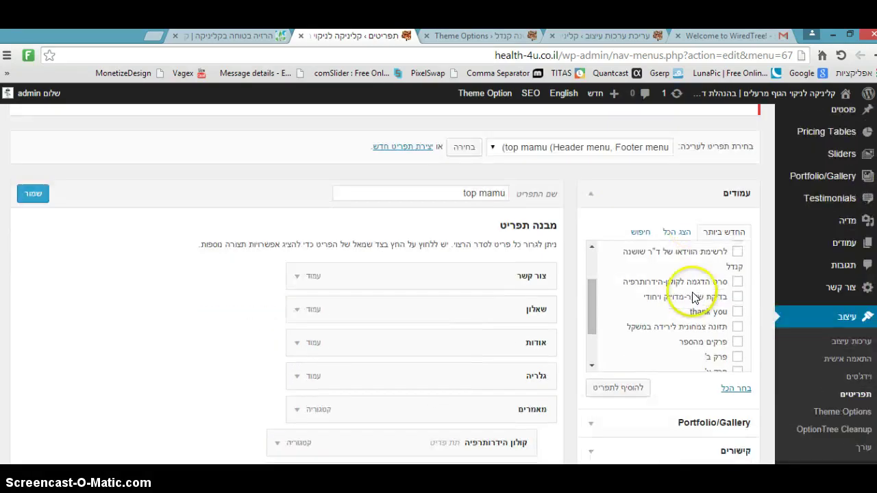
pyautogui.click(677, 233)
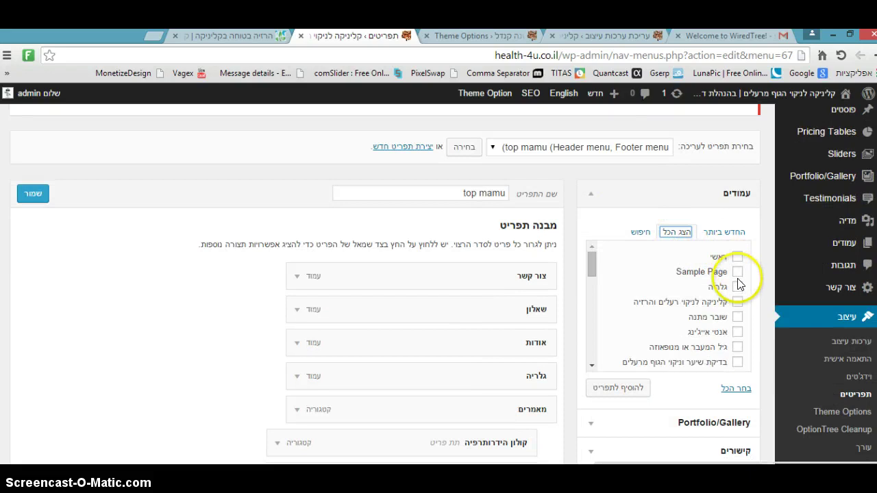
pyautogui.click(620, 388)
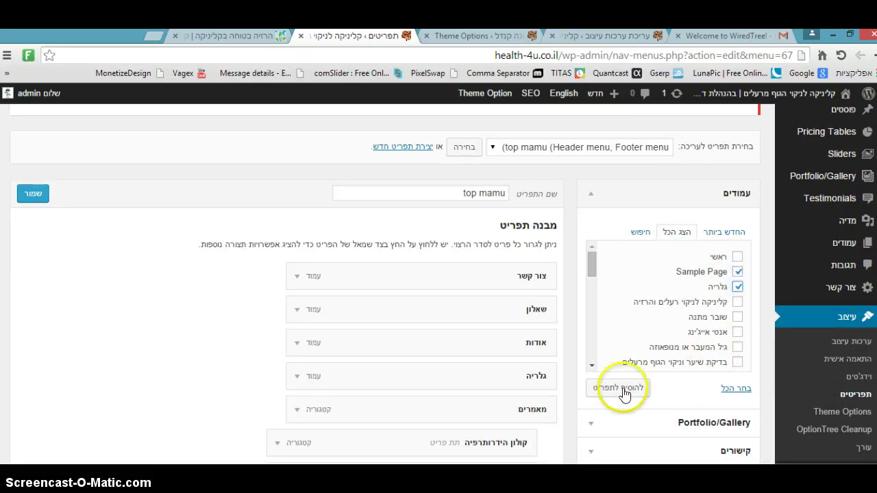
pyautogui.middleClick(385, 370)
pyautogui.click(542, 456)
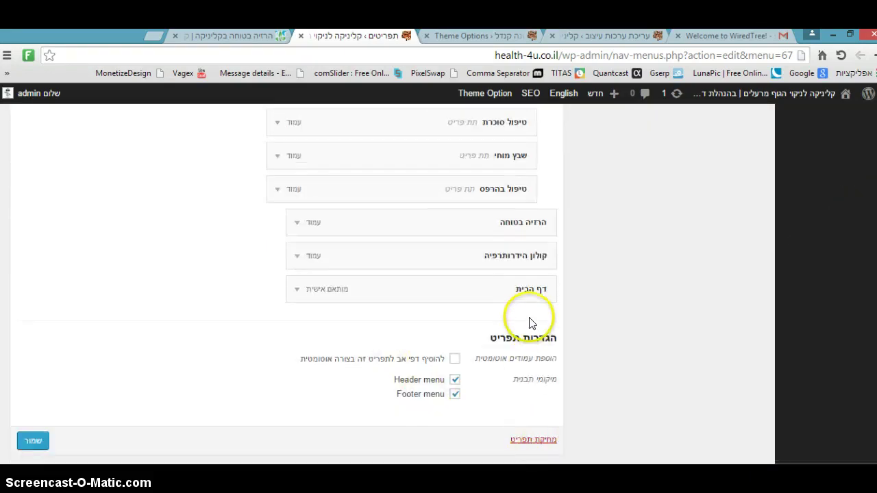
pyautogui.scroll(10, 507, 329)
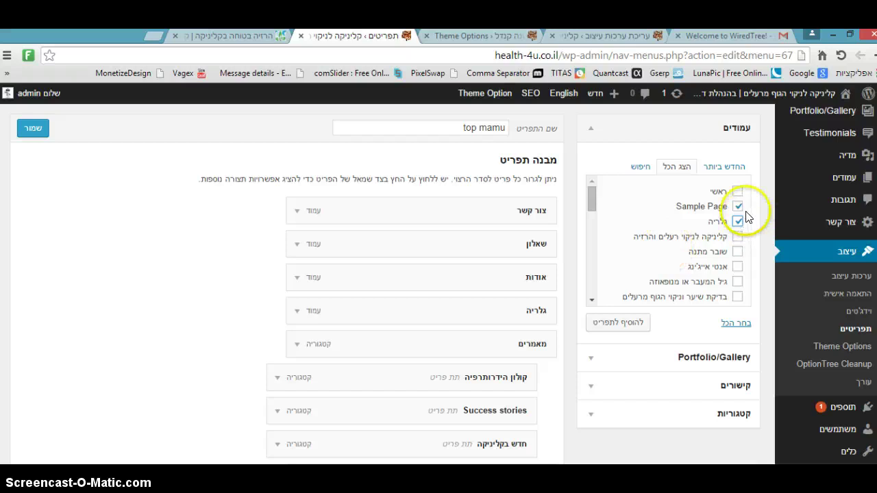
pyautogui.scroll(1, 736, 215)
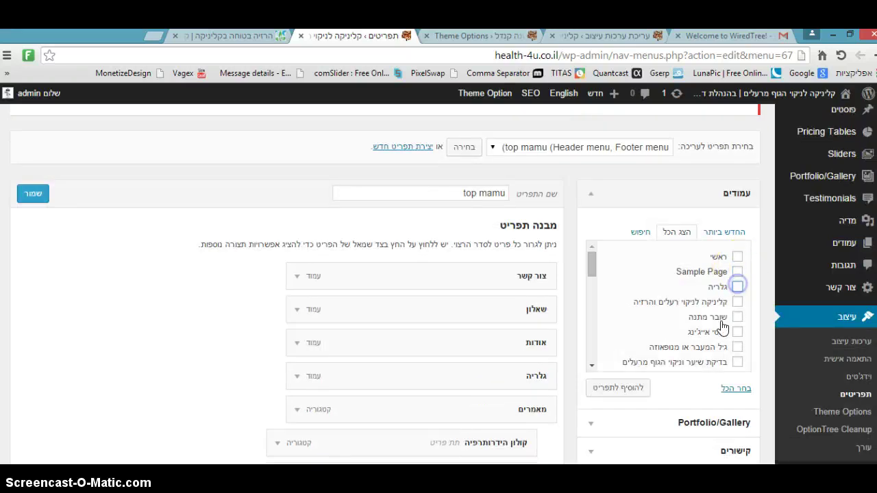
# Examine the other sources for menu items: the full page list, the custom link fields and the complete category list
pyautogui.scroll(-3, 721, 327)
pyautogui.scroll(-2, 575, 350)
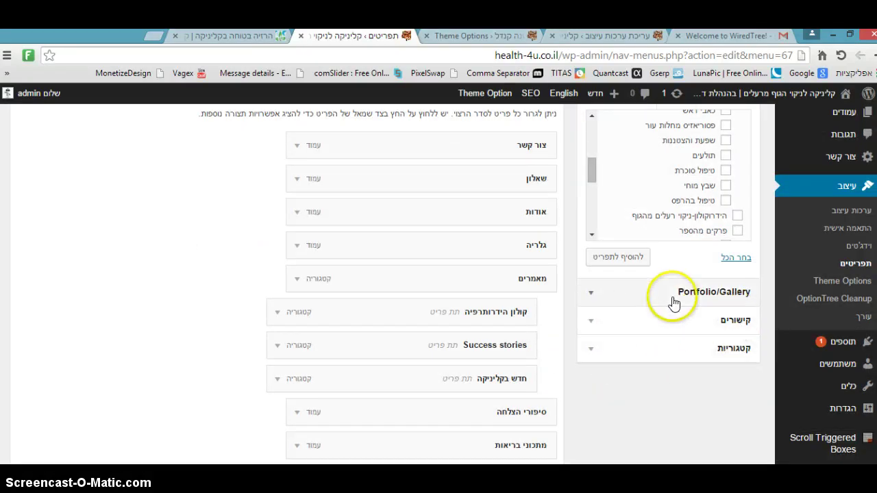
pyautogui.click(603, 331)
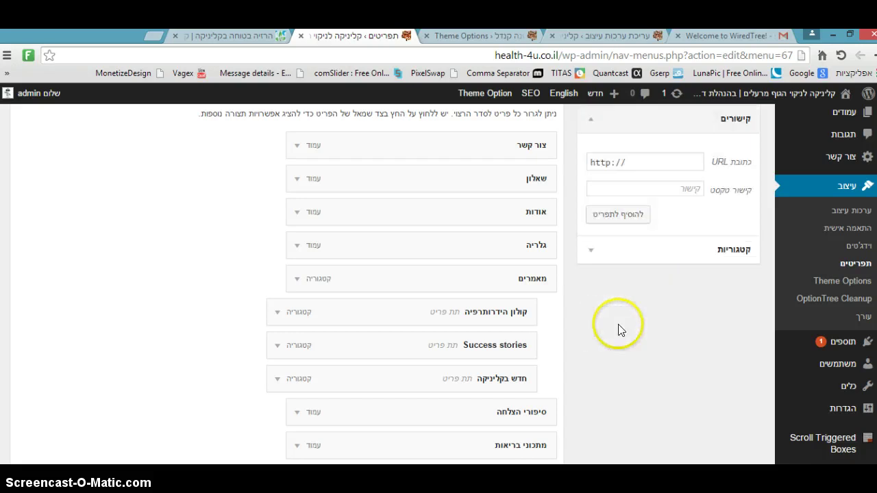
pyautogui.scroll(2, 658, 288)
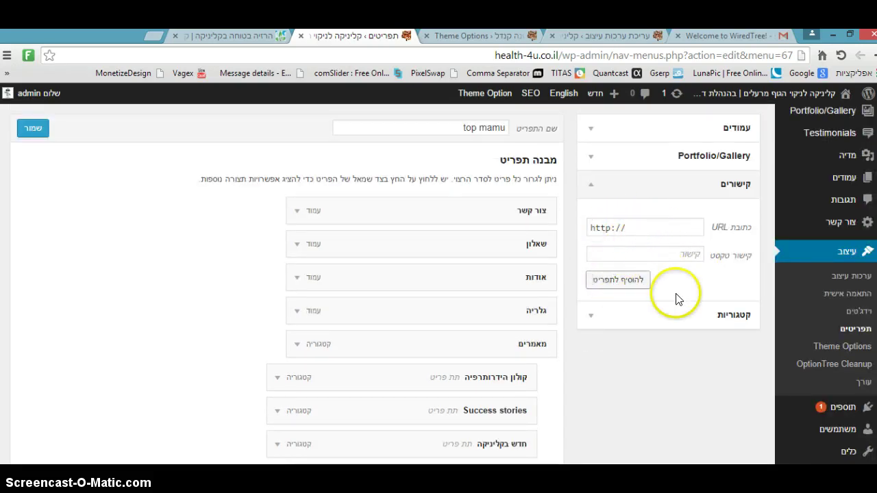
pyautogui.click(603, 317)
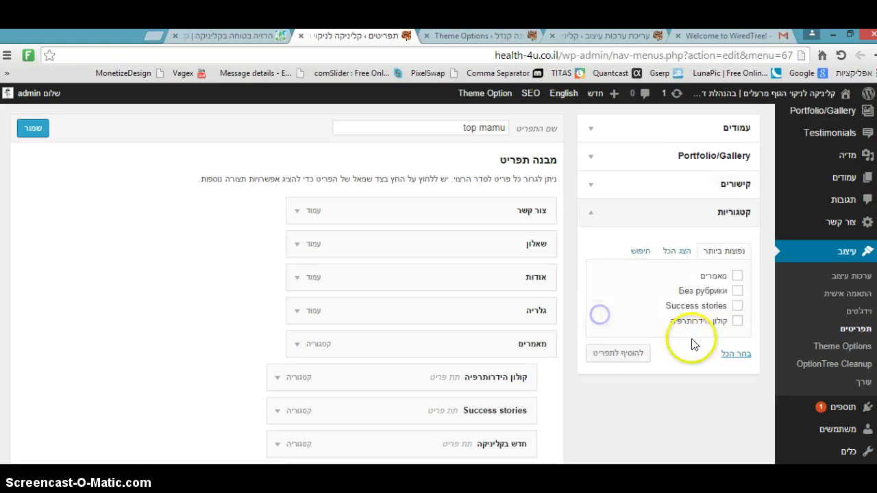
pyautogui.click(676, 252)
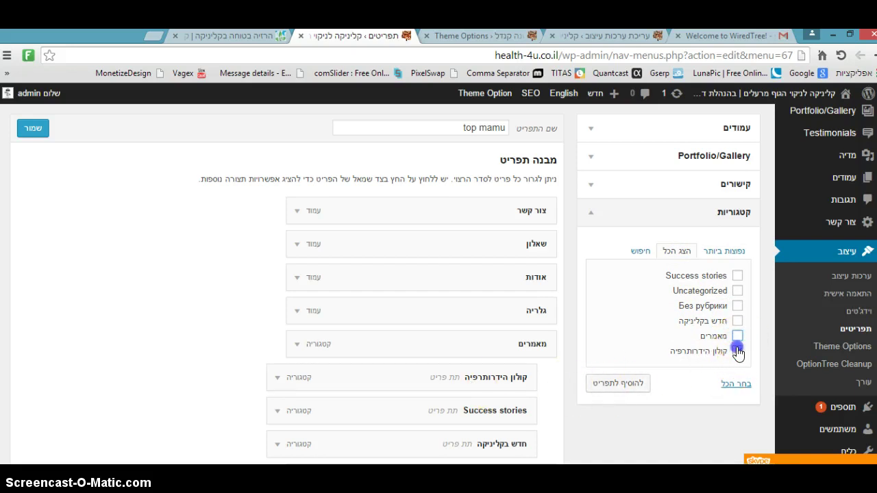
# Review the top mamu menu once more, from its name and save option down through its item structure
pyautogui.moveTo(412, 378); pyautogui.dragTo(482, 380)
pyautogui.scroll(-2, 384, 411)
pyautogui.scroll(4, 481, 380)
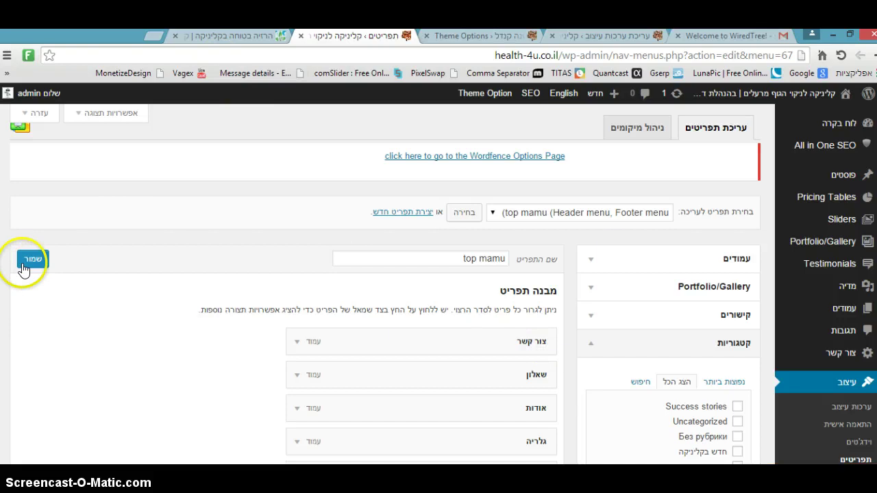
pyautogui.scroll(-2, 603, 299)
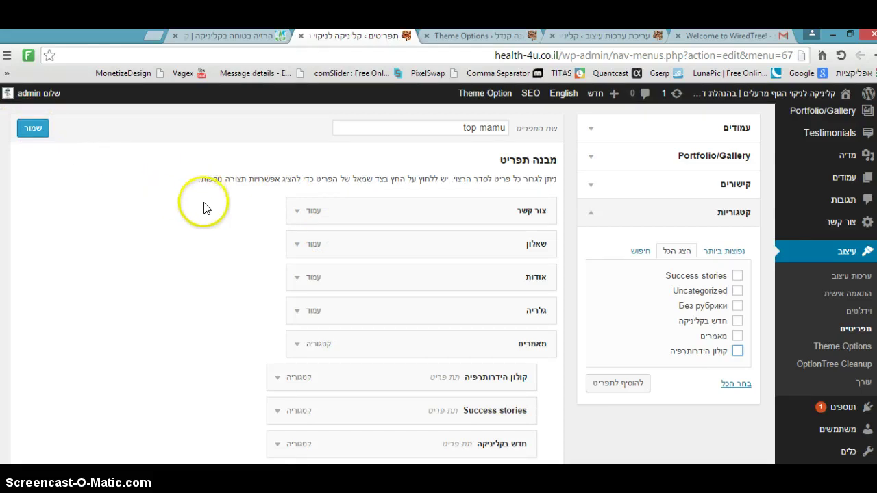
pyautogui.scroll(-6, 206, 206)
pyautogui.scroll(-3, 205, 210)
pyautogui.scroll(15, 207, 211)
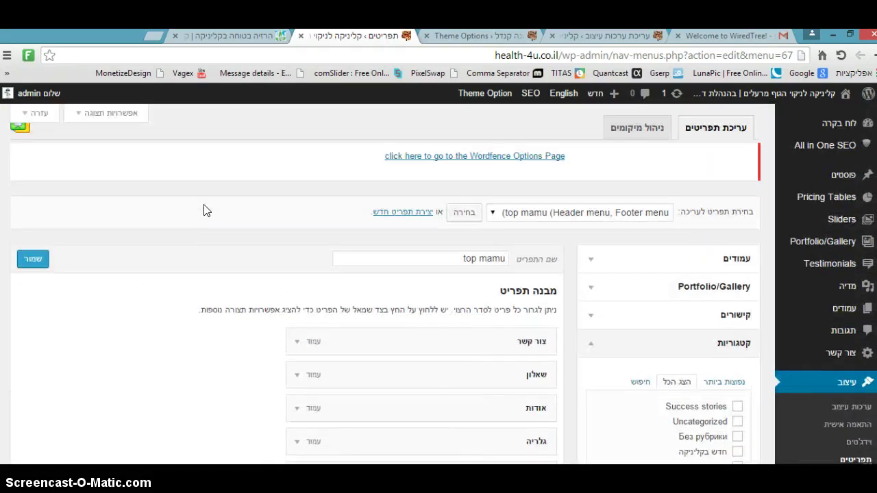
pyautogui.click(313, 347)
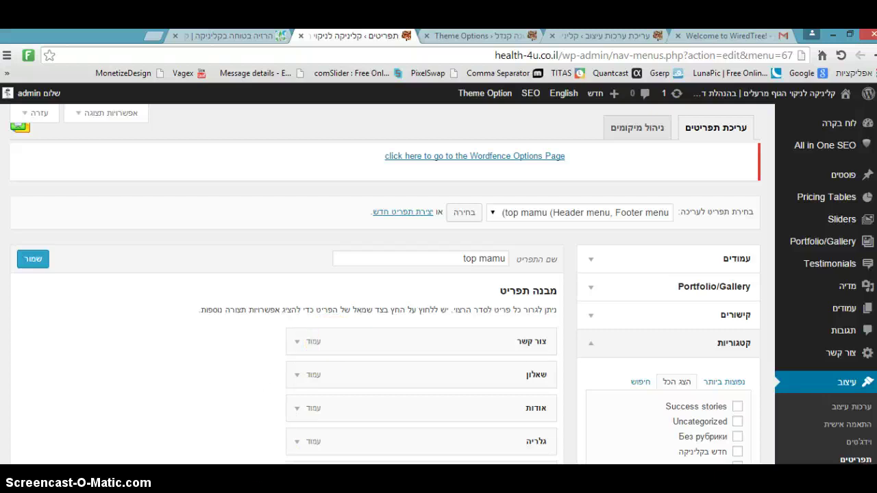